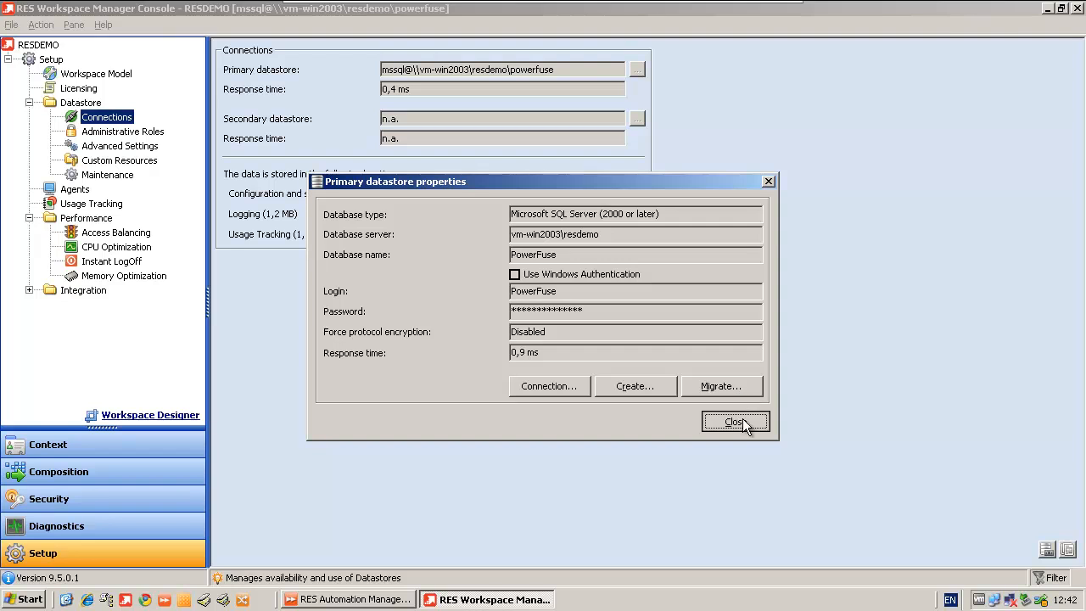
Step: Close the primary datastore properties and start the Split/Join Datastore Wizard for the secondary datastore
left_click(735, 421)
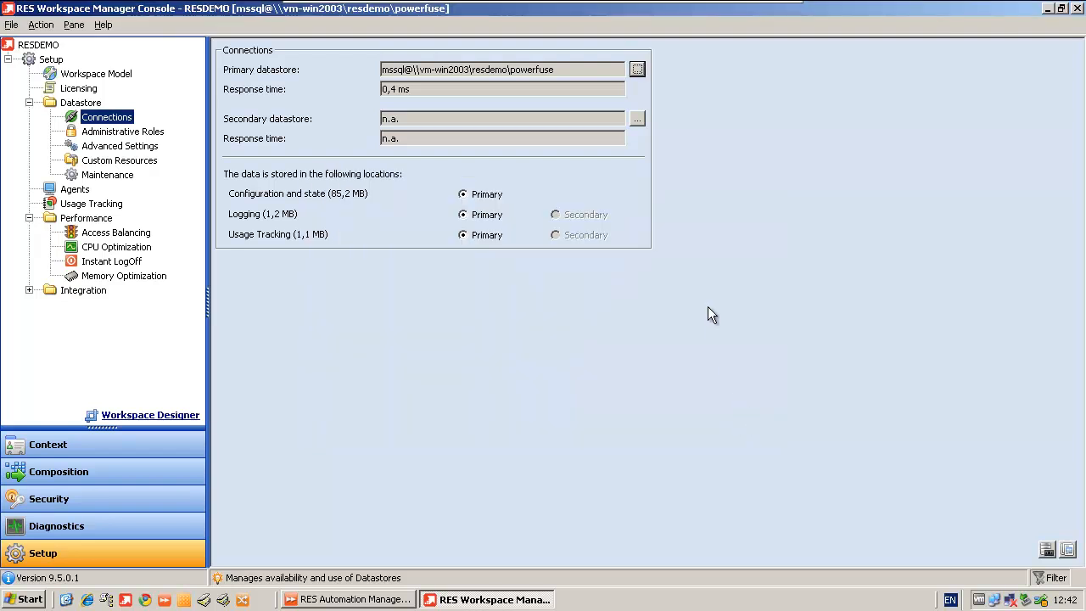
left_click(638, 120)
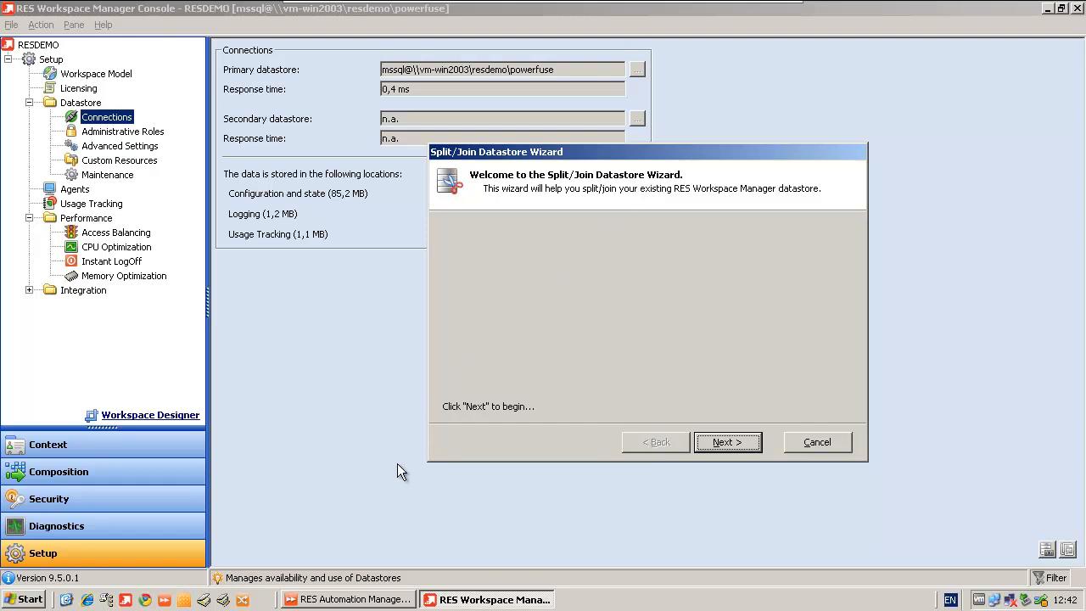
Step: Switch to RES Automation Manager and schedule the Install MySQL ODBC Connector module to run immediately on agents VM-WIN2008, VM-WIN7 and VM-WINXP
left_click(356, 600)
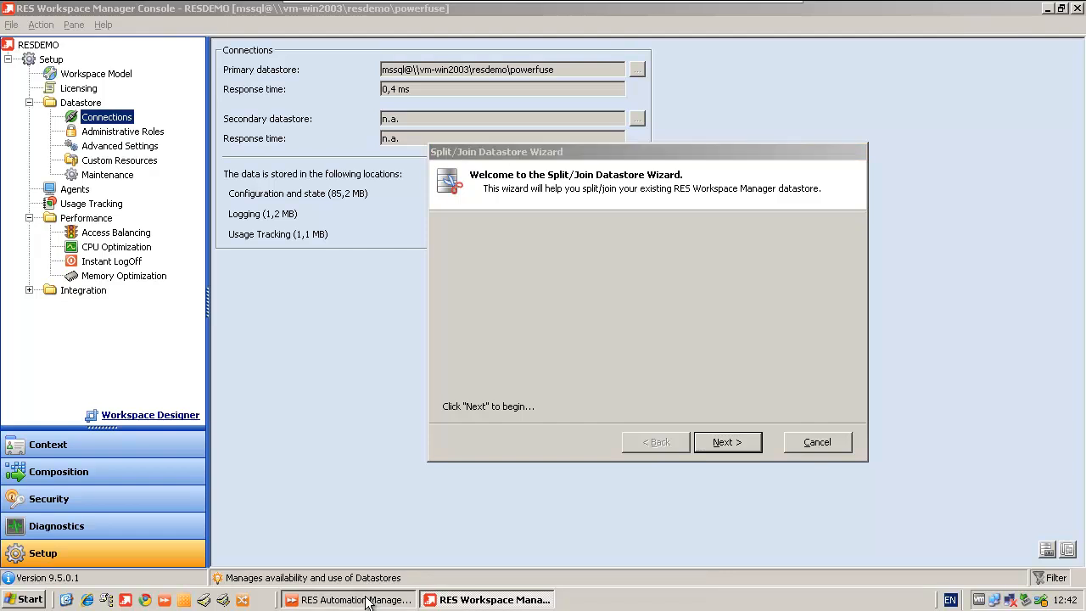
left_click(344, 299)
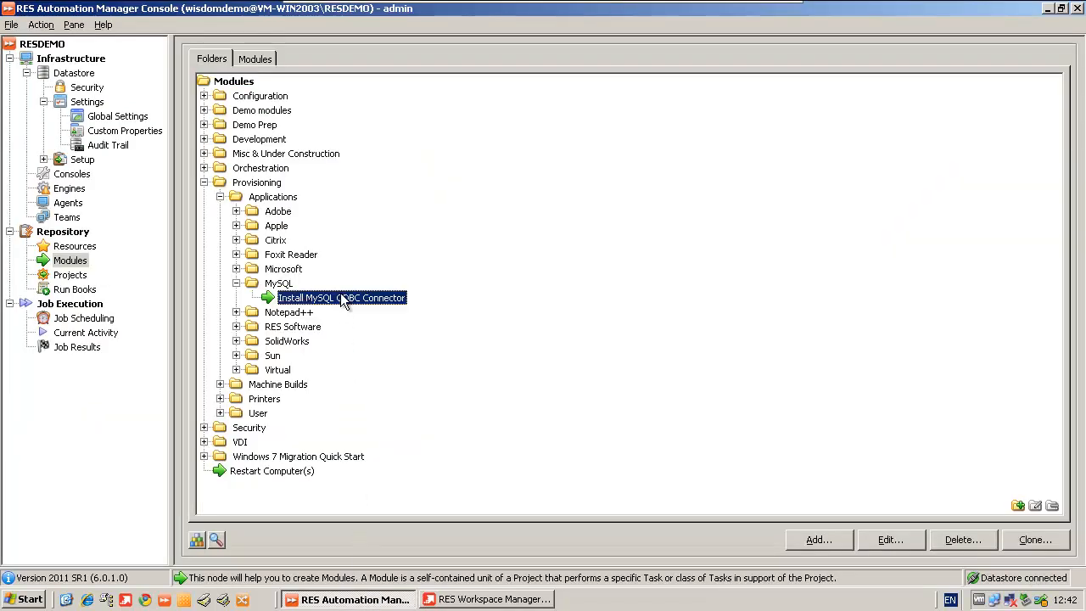
right_click(343, 299)
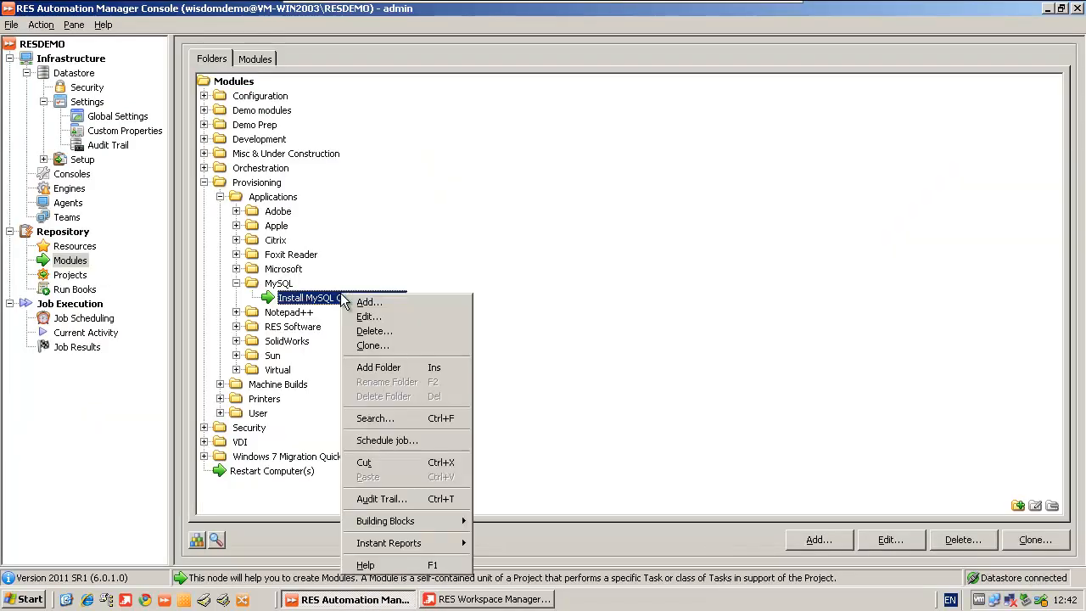
left_click(394, 439)
double_click(515, 415)
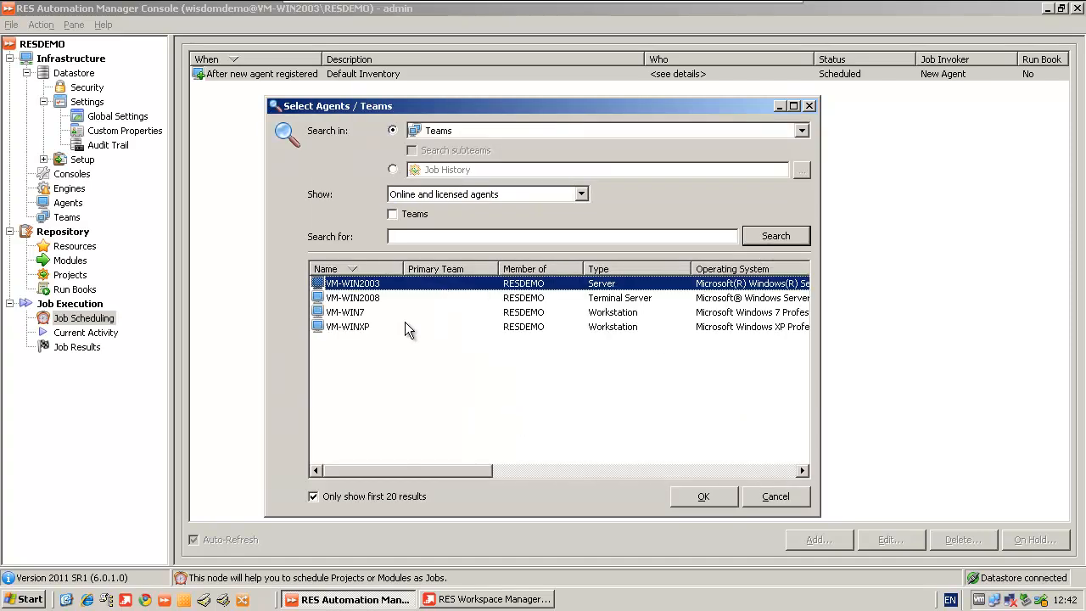
left_click_drag(384, 304, 391, 330)
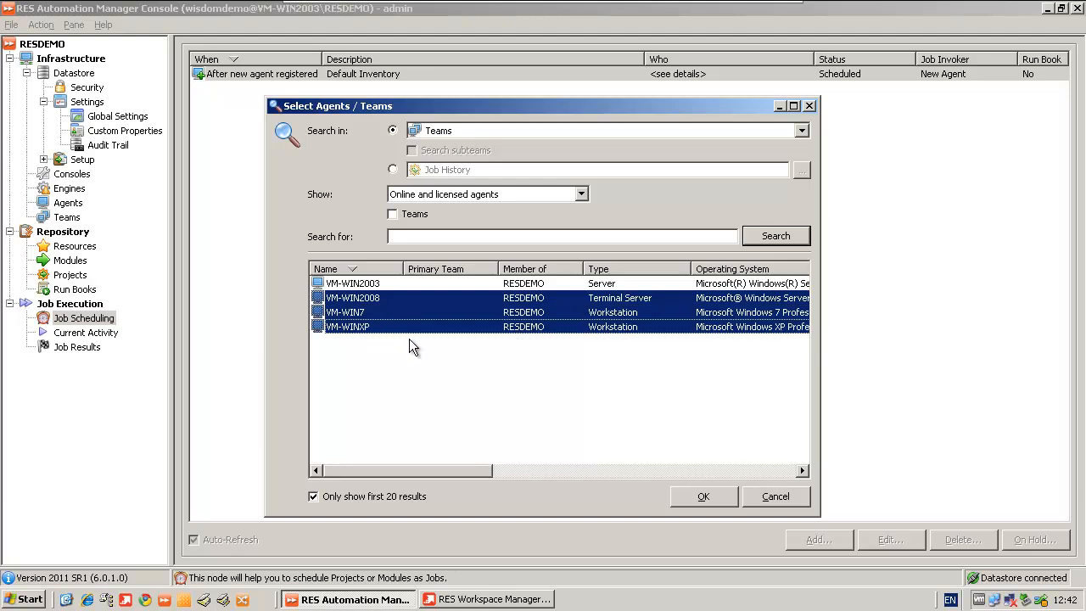
left_click(704, 497)
left_click(704, 499)
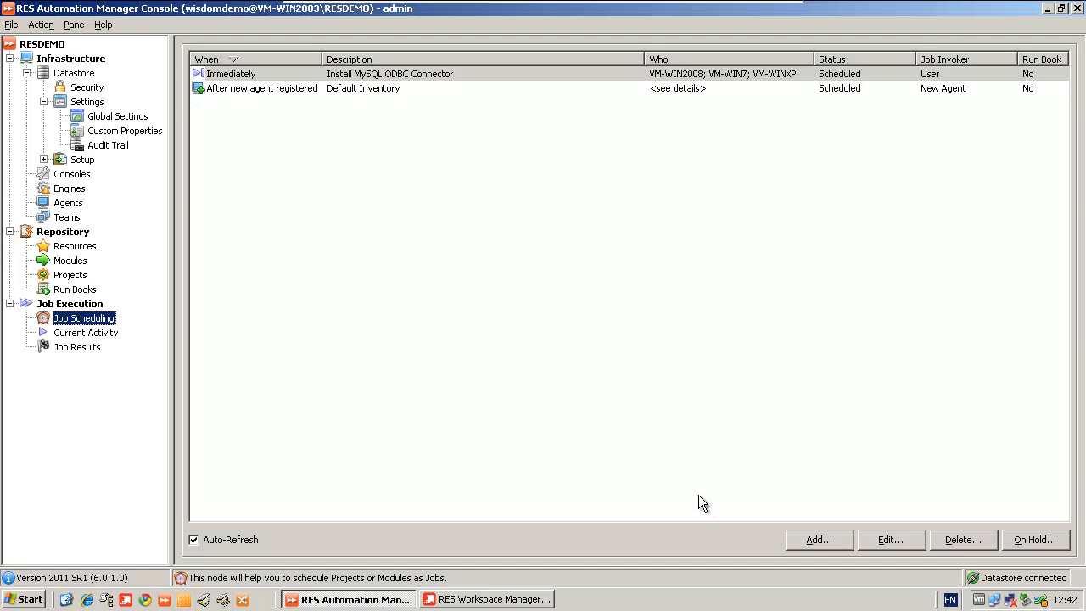
Step: Check the MySQL ODBC Connector job's progress on each agent and its entry in the job results
left_click(106, 334)
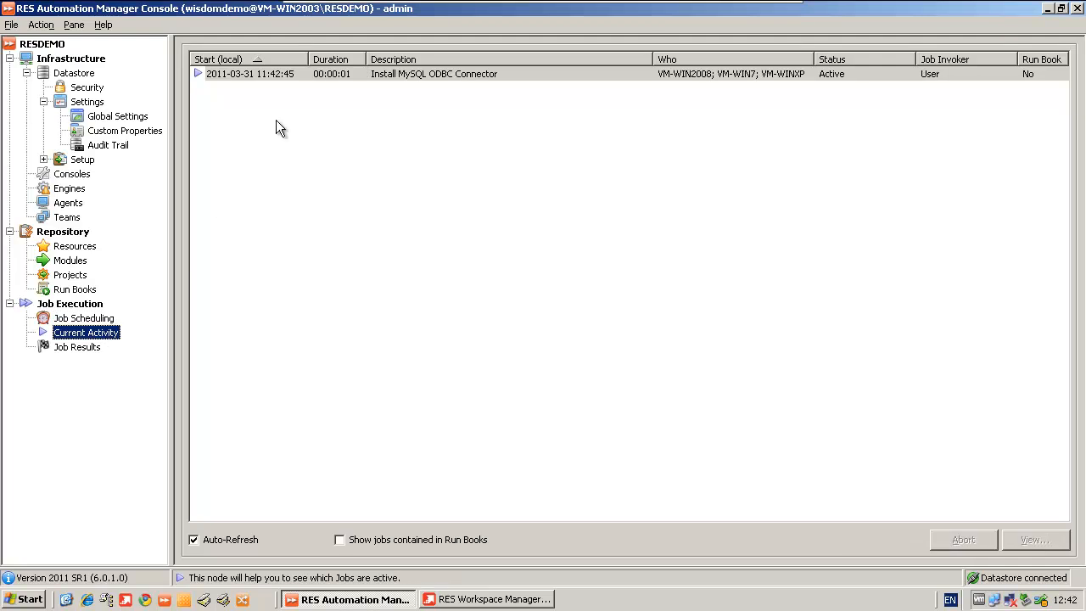
left_click(308, 75)
double_click(307, 73)
left_click(384, 135)
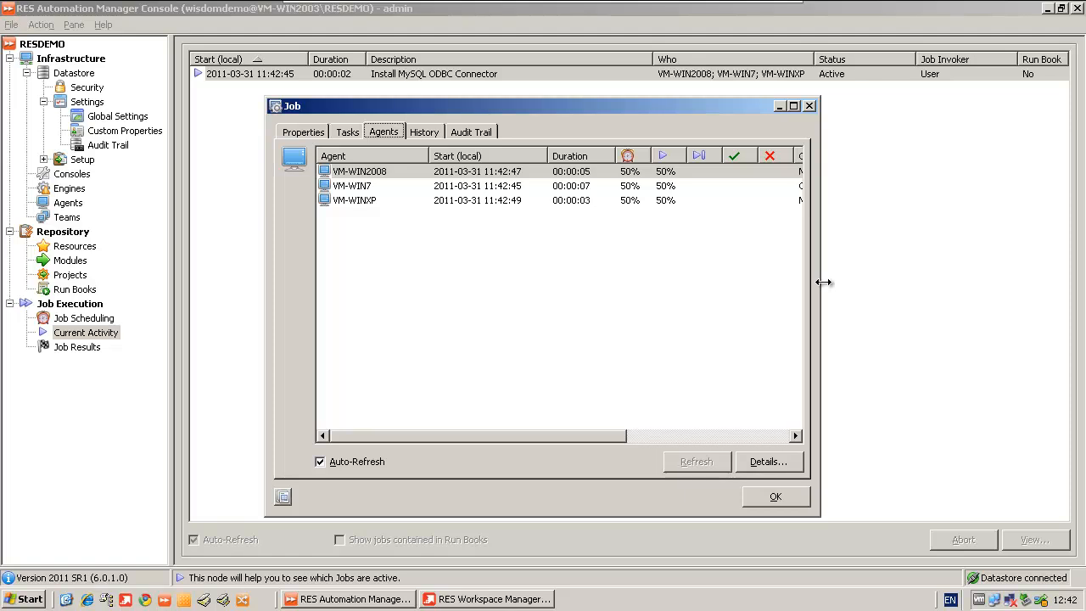
left_click_drag(822, 287, 952, 295)
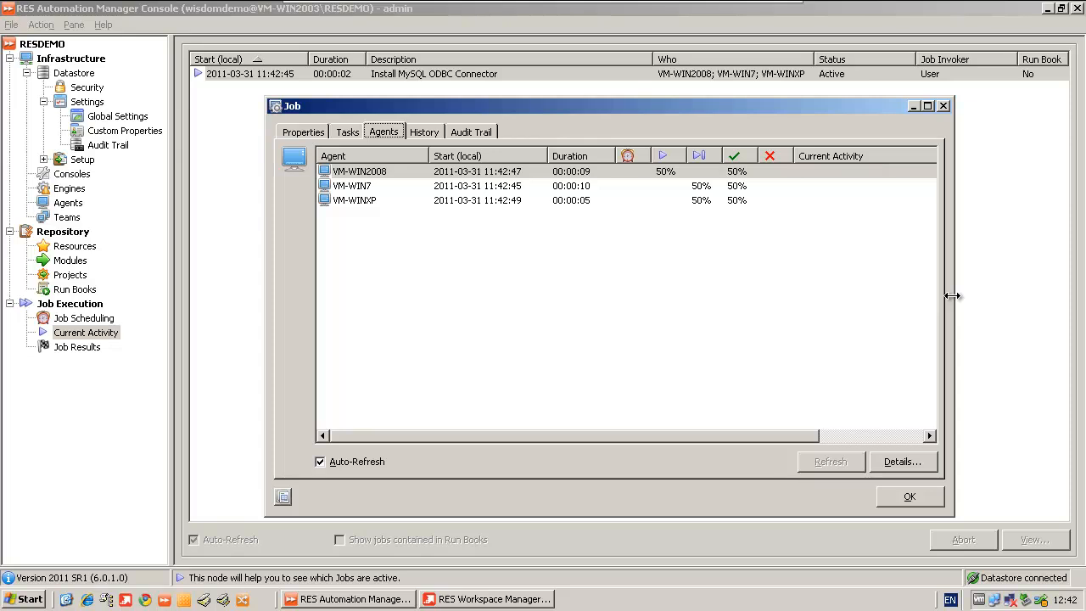
left_click(909, 499)
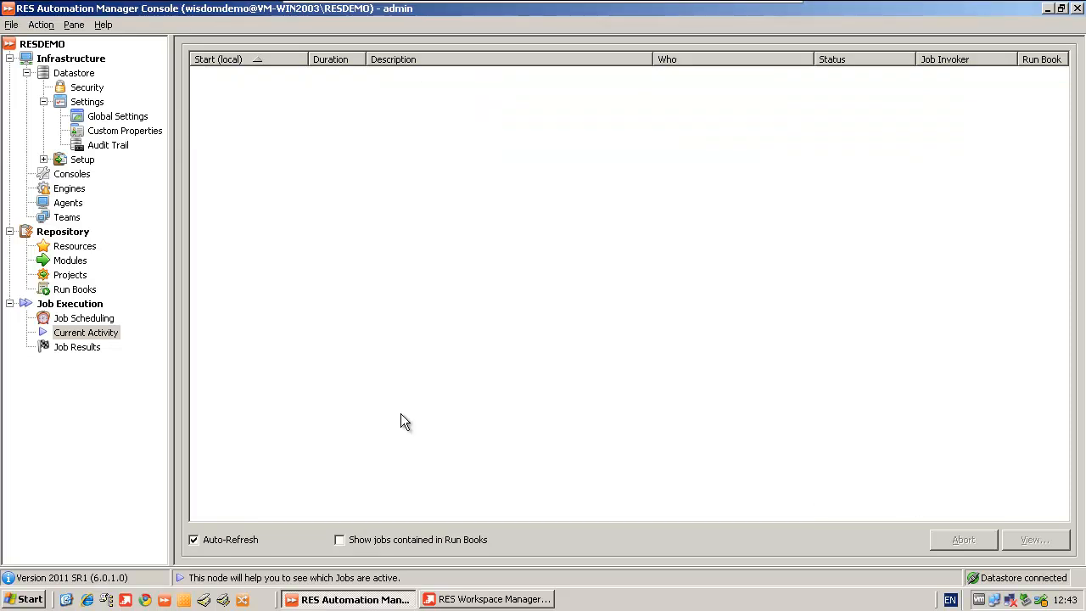
left_click(76, 347)
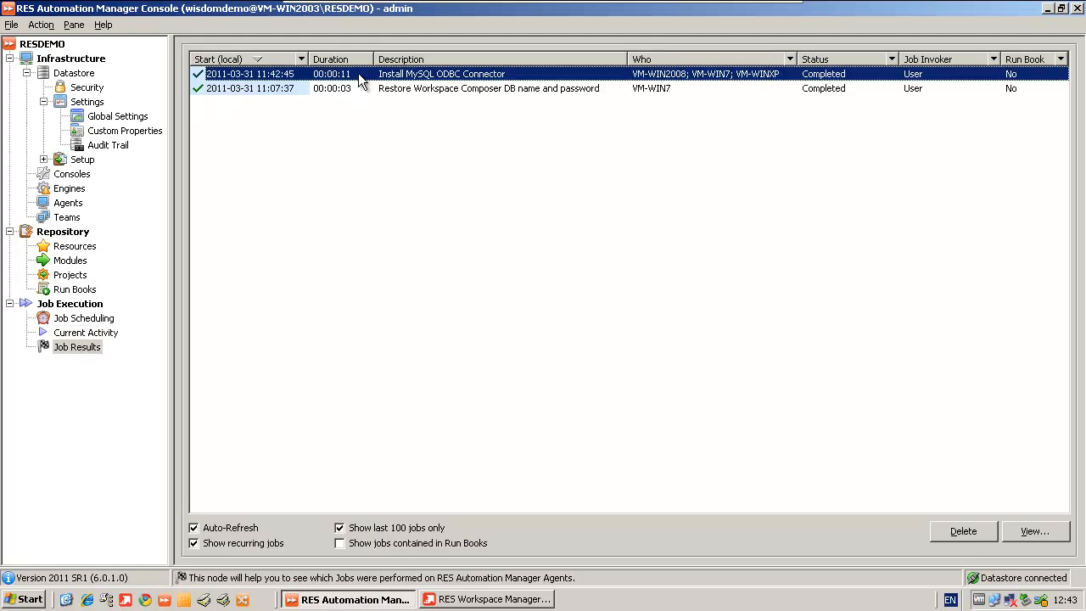
Step: Return to RES Workspace Manager and choose to store Usage Tracking data in a new secondary datastore location
left_click(492, 600)
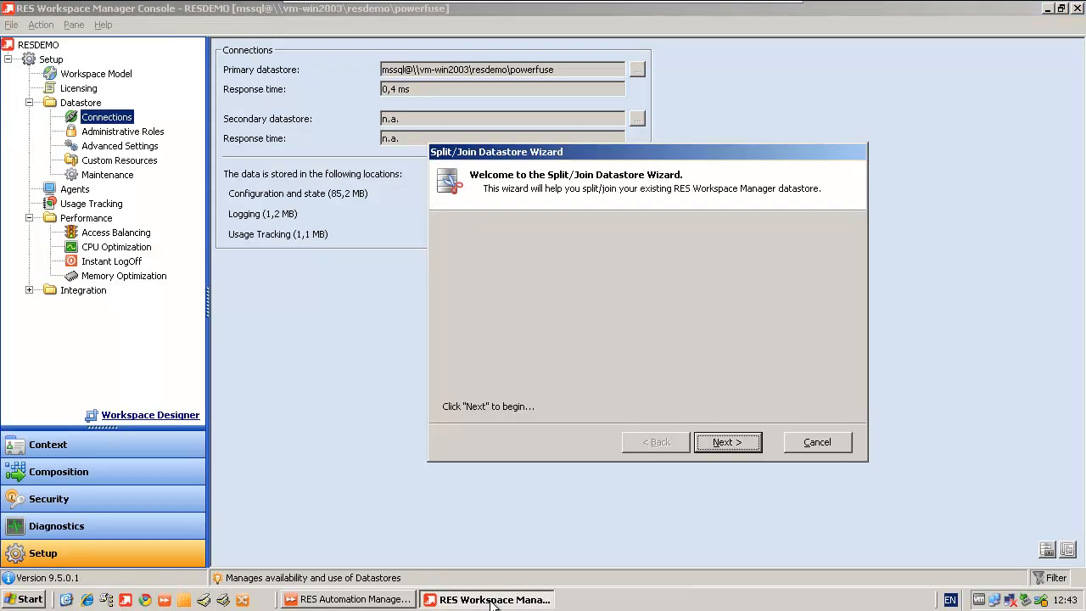
left_click(727, 440)
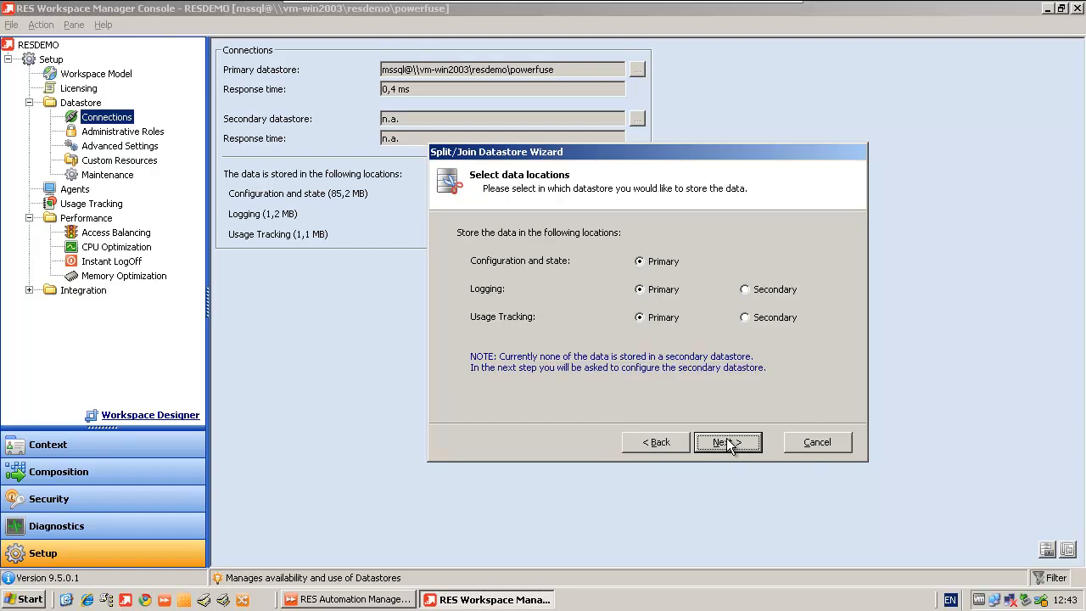
left_click(746, 317)
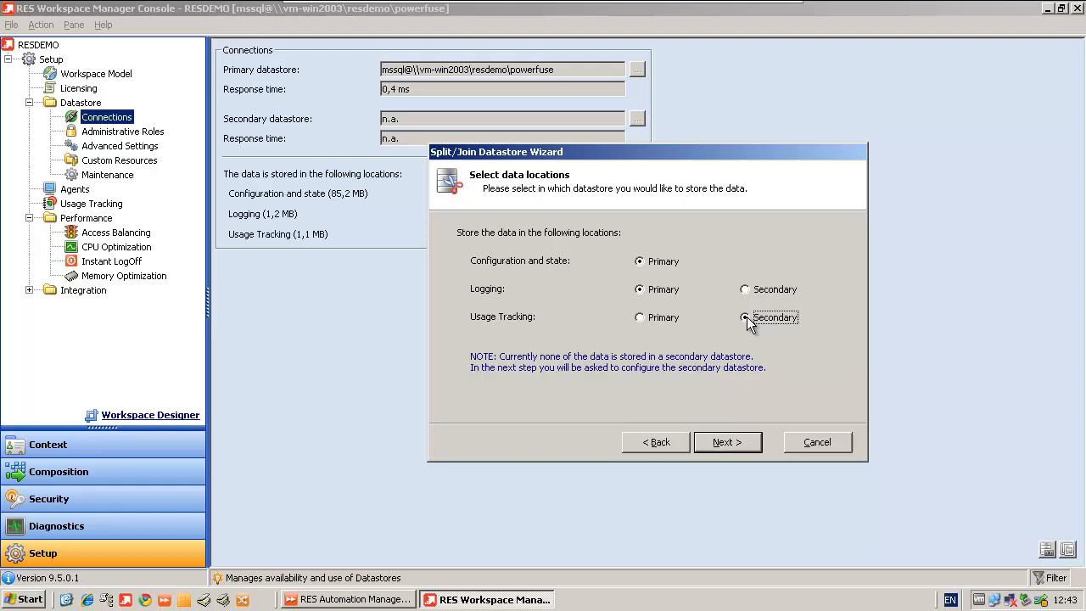
left_click(741, 442)
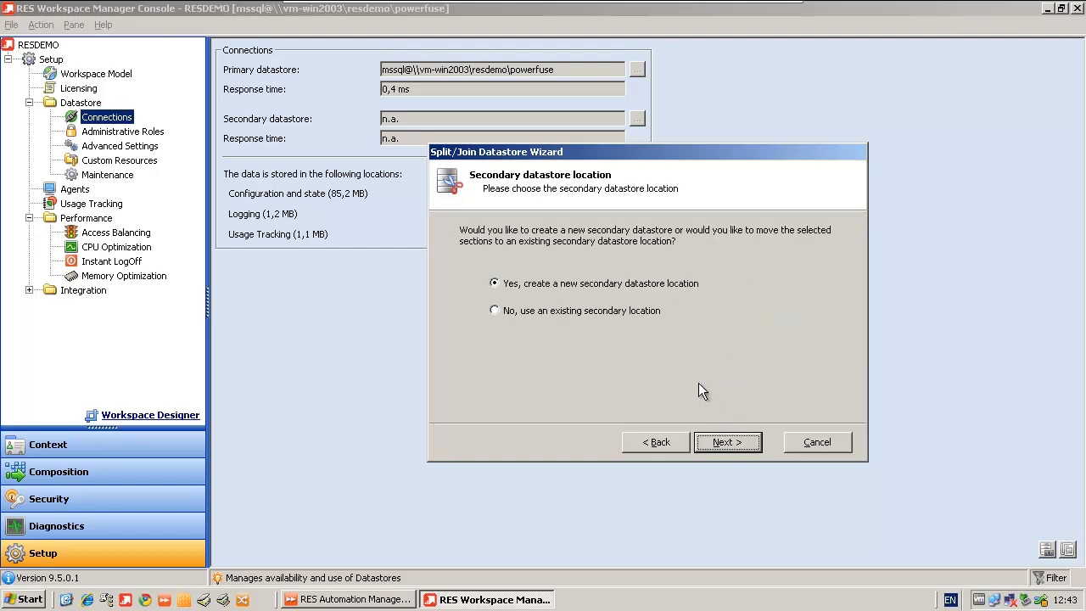
left_click(723, 445)
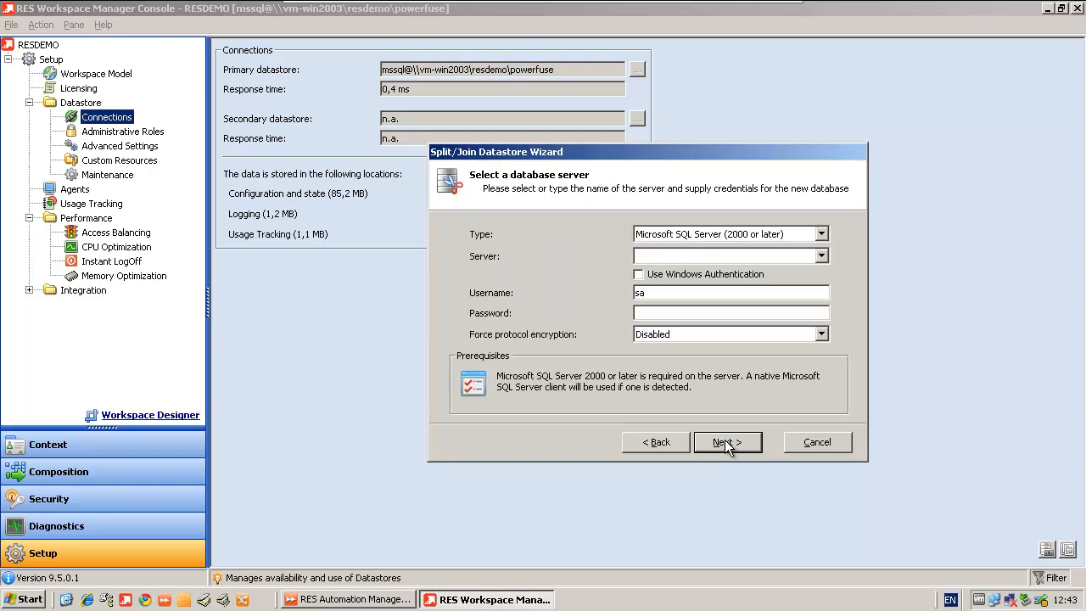
Step: Set the secondary database server to MySQL (5.0 or later) at 192.168.100.109, with username root and the account password
left_click(825, 238)
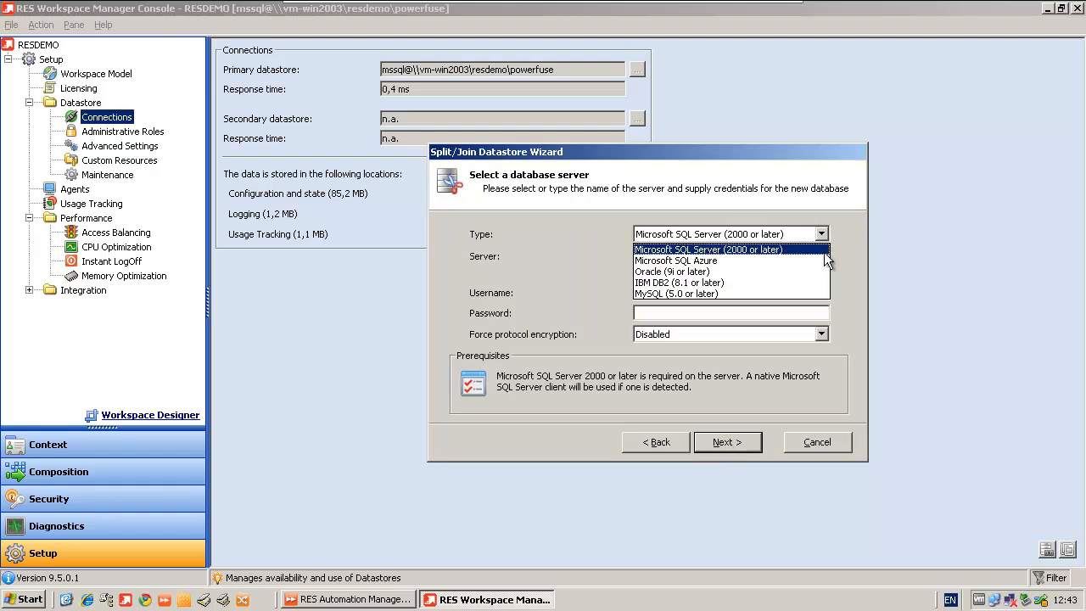
left_click(812, 293)
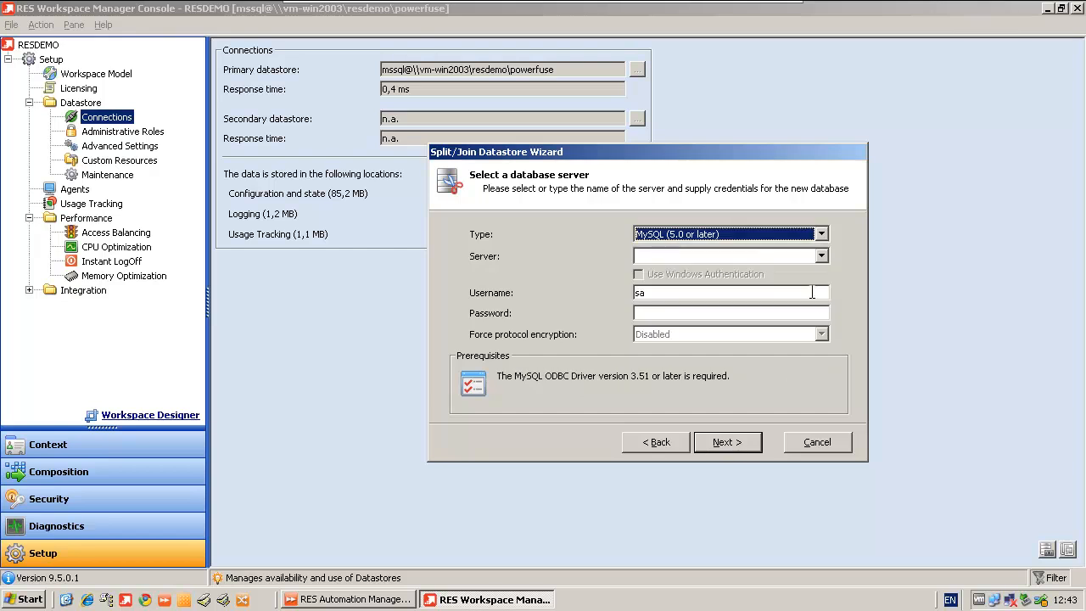
left_click(764, 254)
type("192")
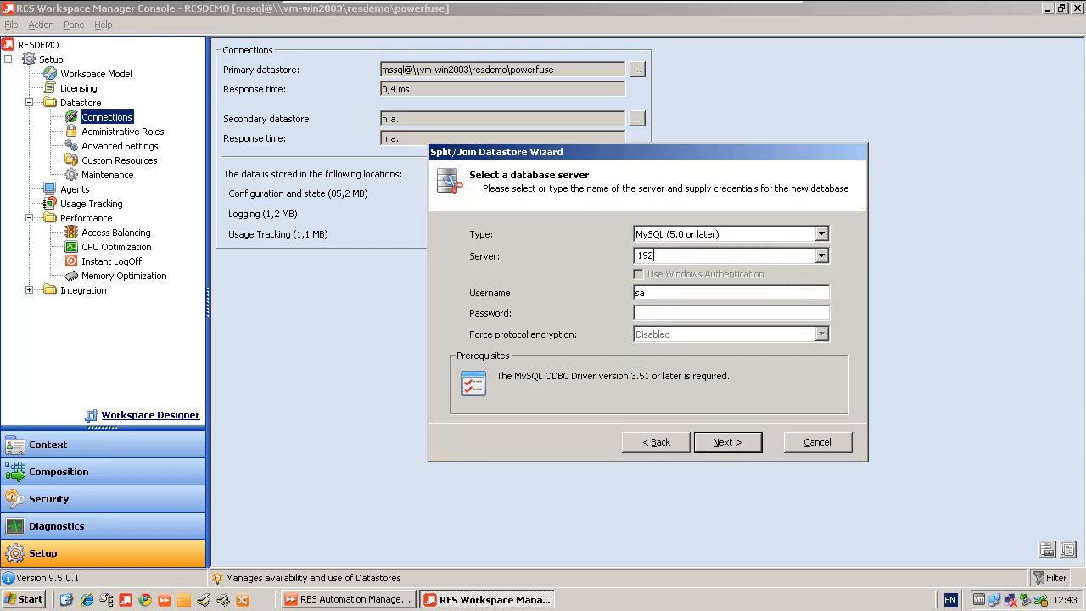
type(".168.100.109")
key("Tab")
type("root")
key("Tab")
type("*********")
left_click(739, 443)
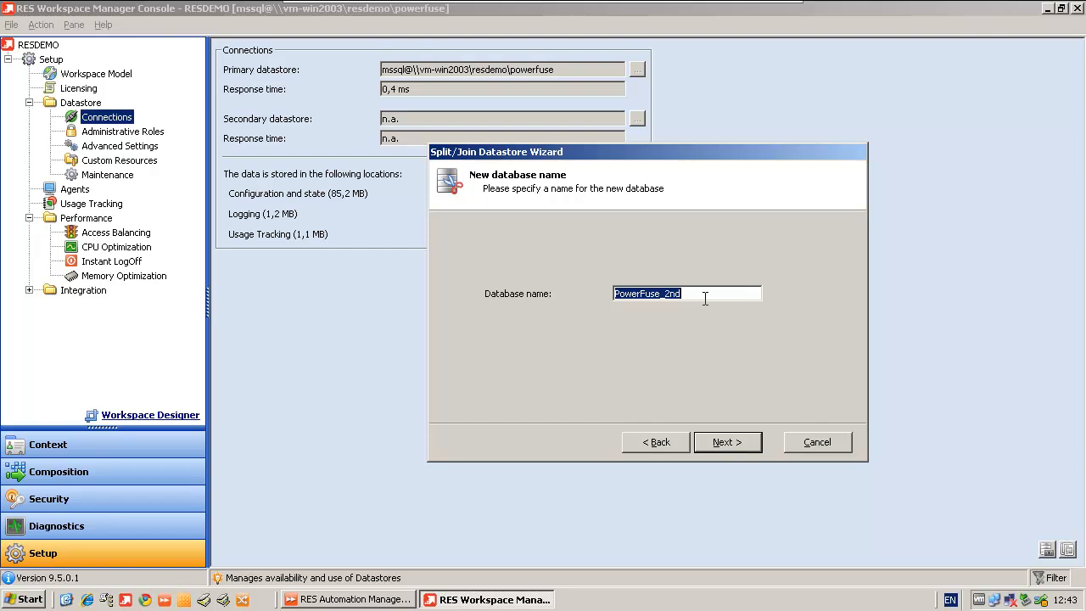
Step: Name the new database WM2011 and its login account wm_2011, keeping the prefilled login password
type("WM2011")
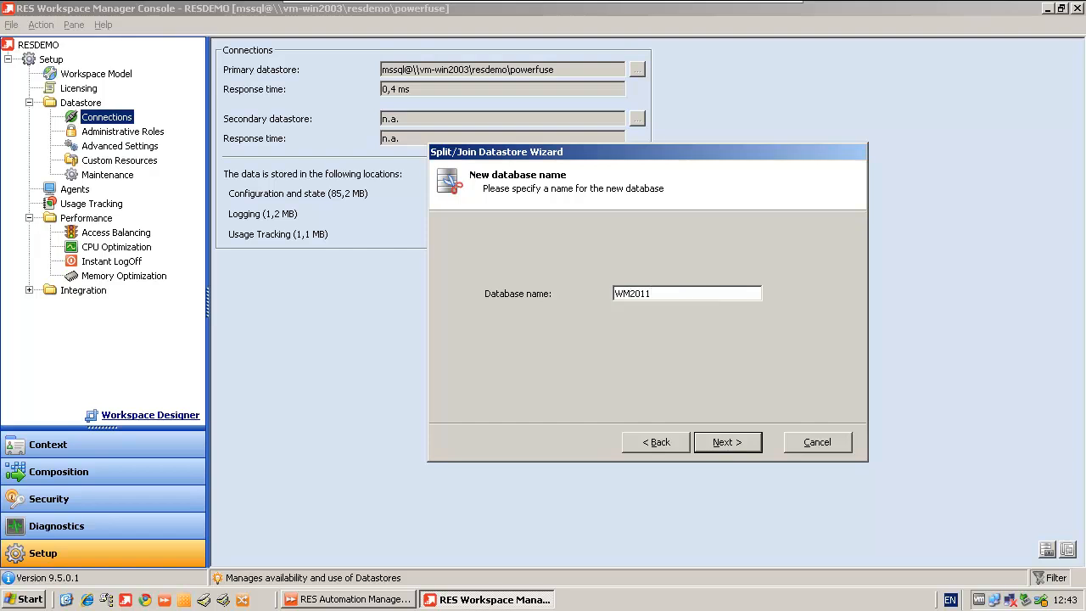
left_click(726, 442)
type("wm")
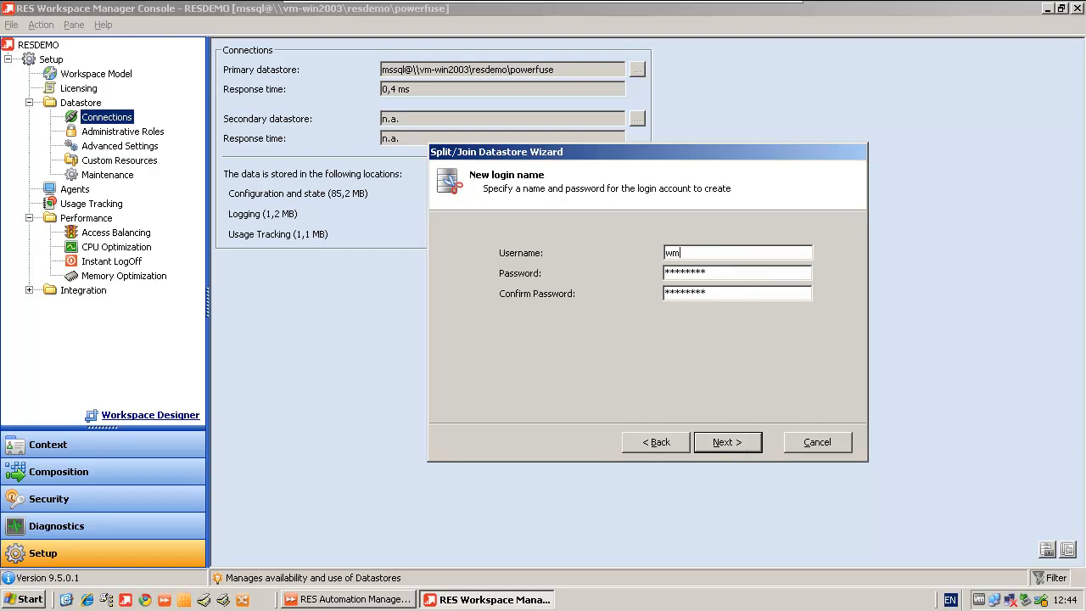
type("_2011")
left_click(725, 440)
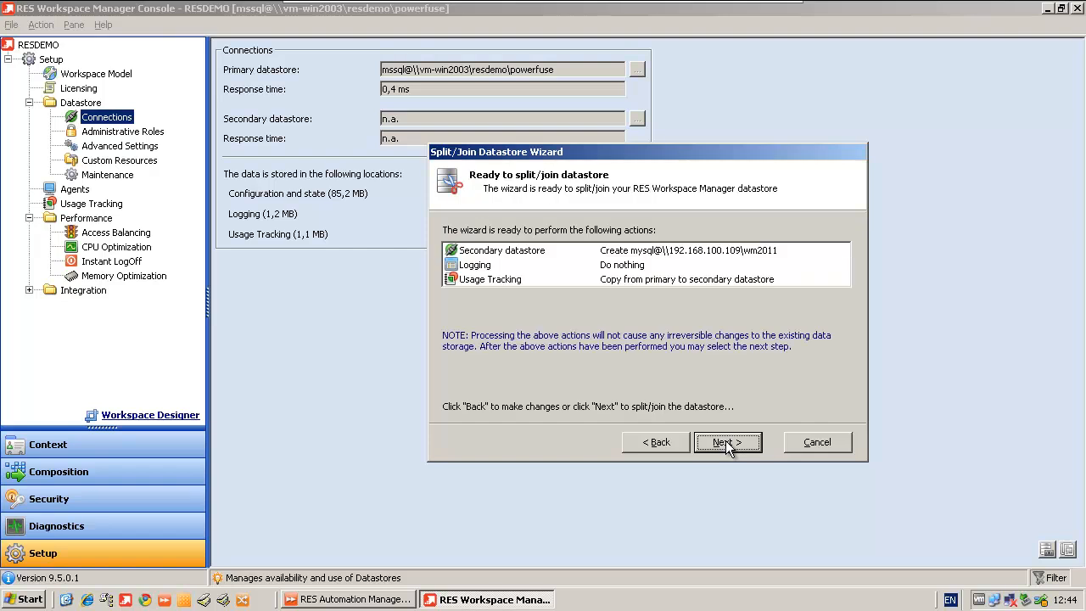
Step: Run the datastore split and finalize it, agreeing to delete Usage Tracking data from the primary datastore
left_click(726, 441)
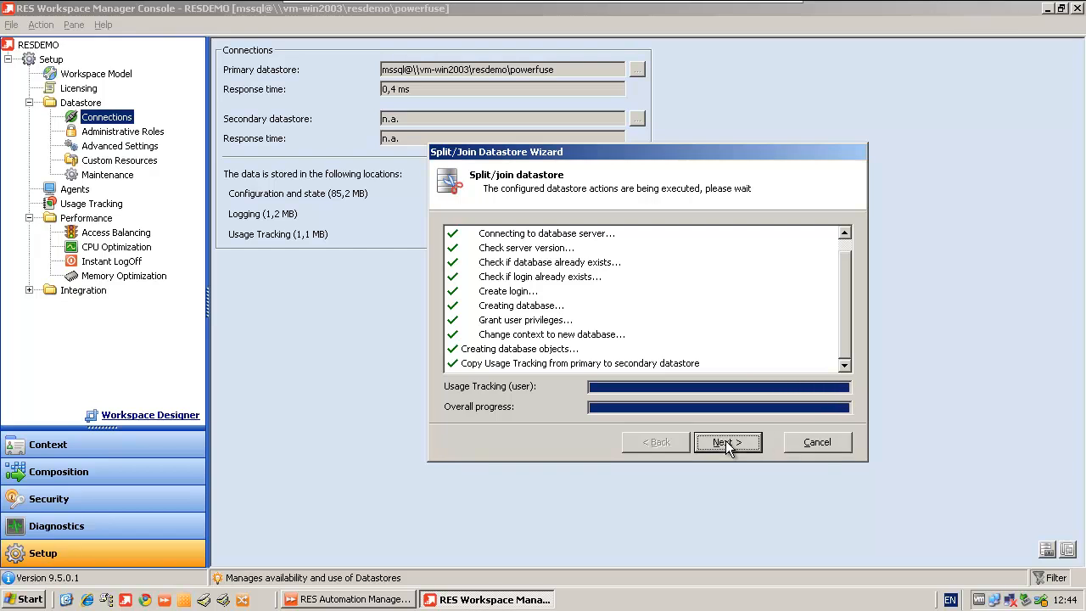
left_click(726, 442)
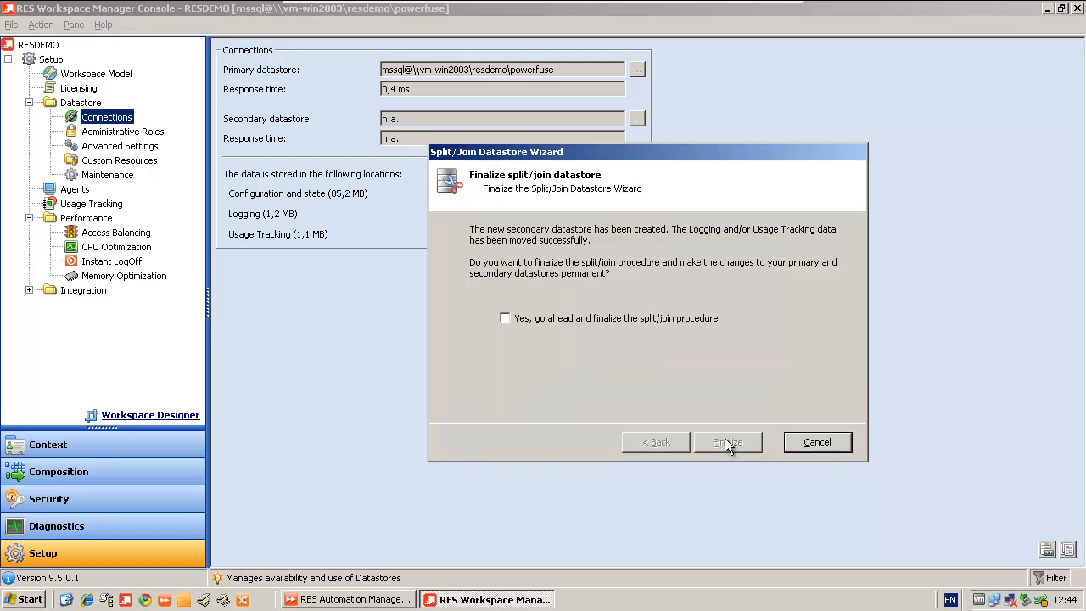
left_click(505, 317)
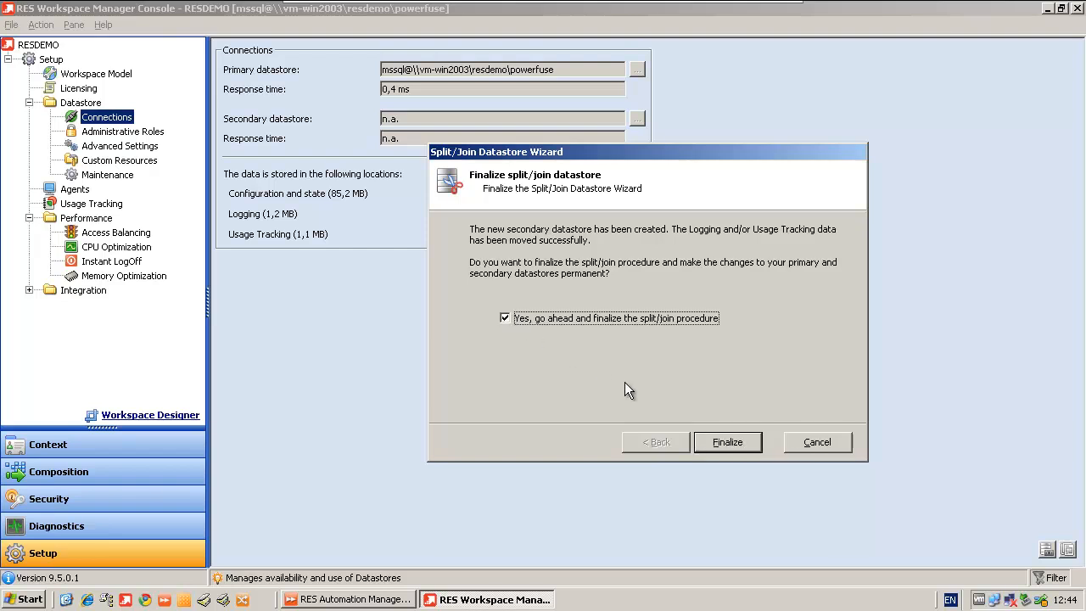
left_click(738, 443)
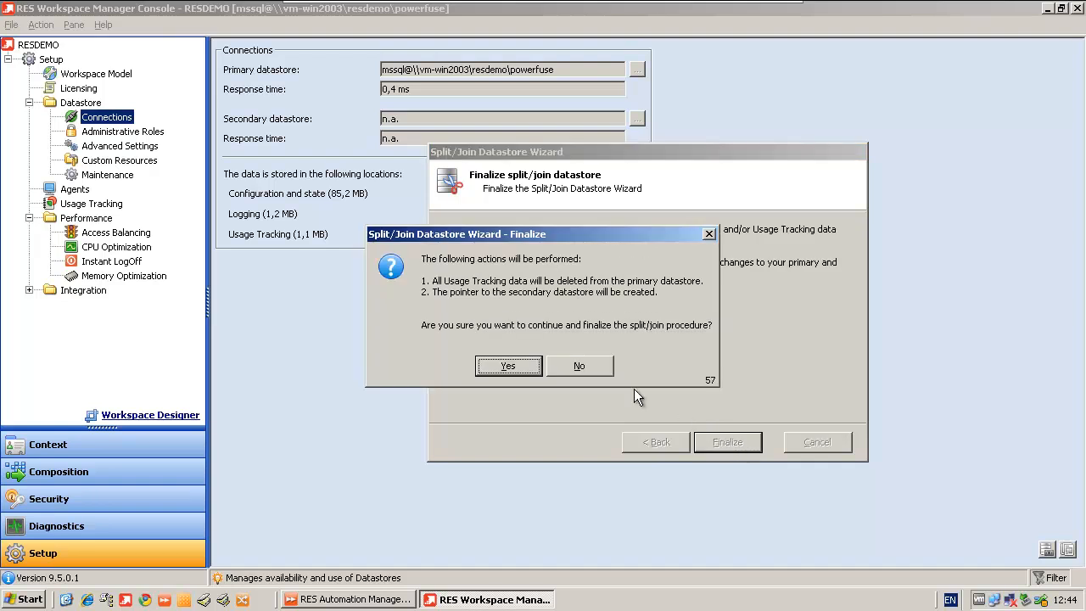
left_click(510, 366)
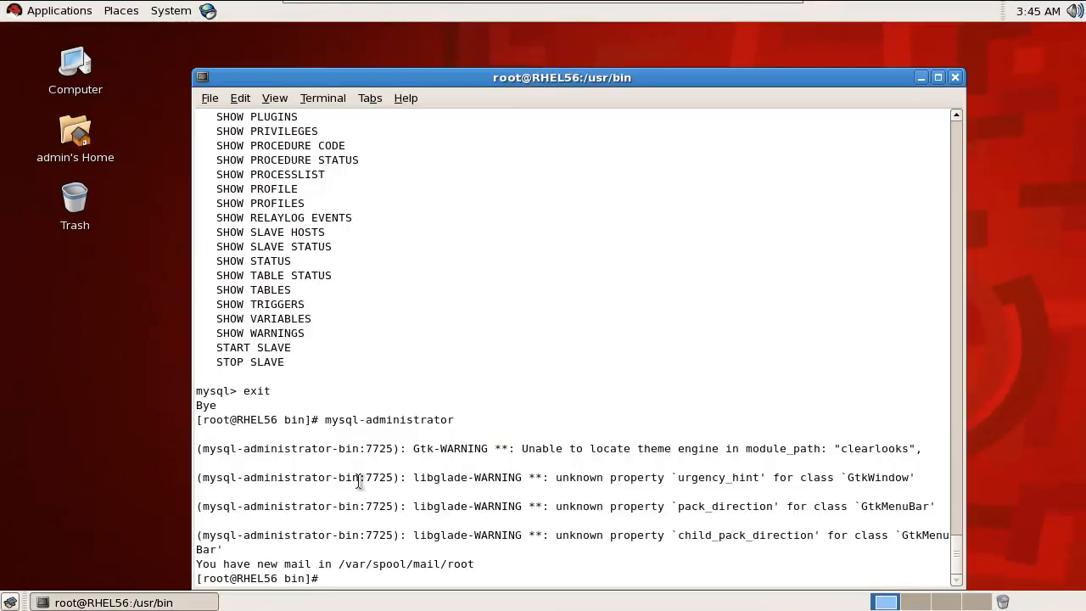
Step: Switch to the RHEL56 terminal, launch mysql-administrator with the account password, and inspect the database catalogs
key("Up")
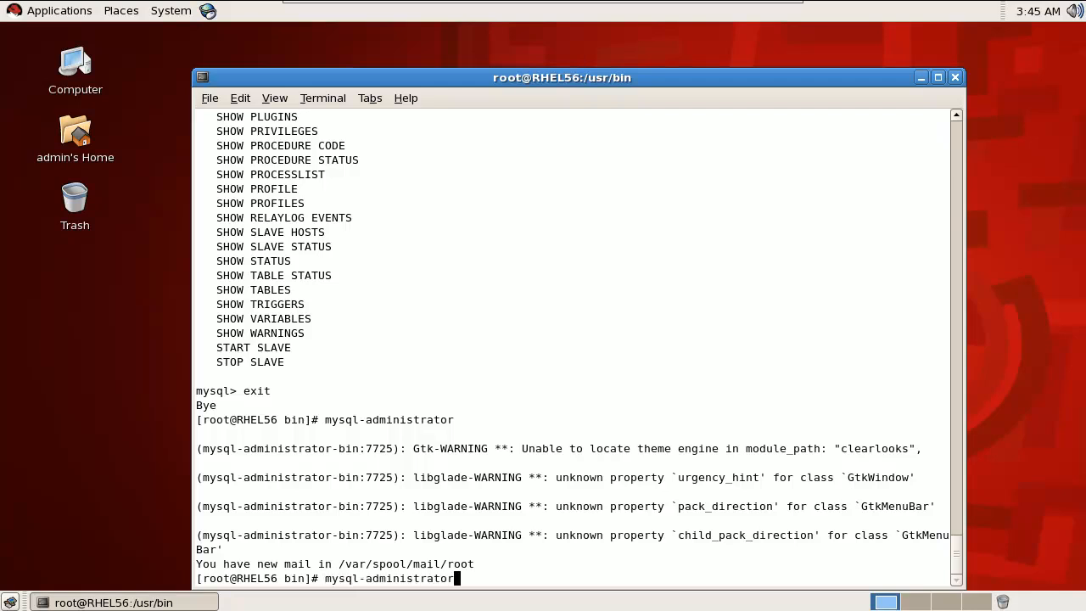
key("Return")
type("password")
key("Return")
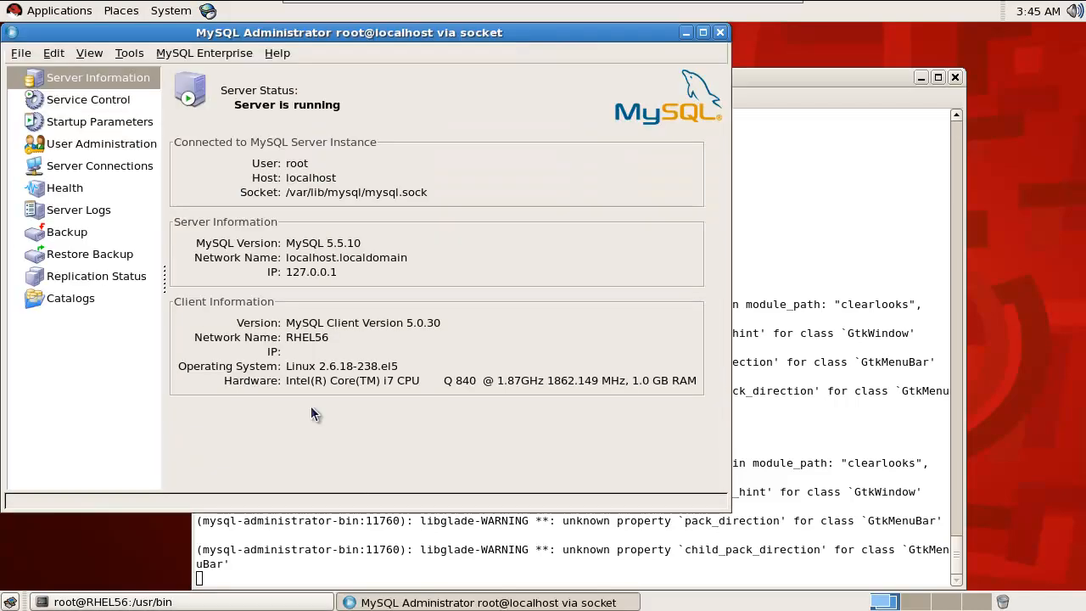
left_click(92, 298)
left_click(64, 381)
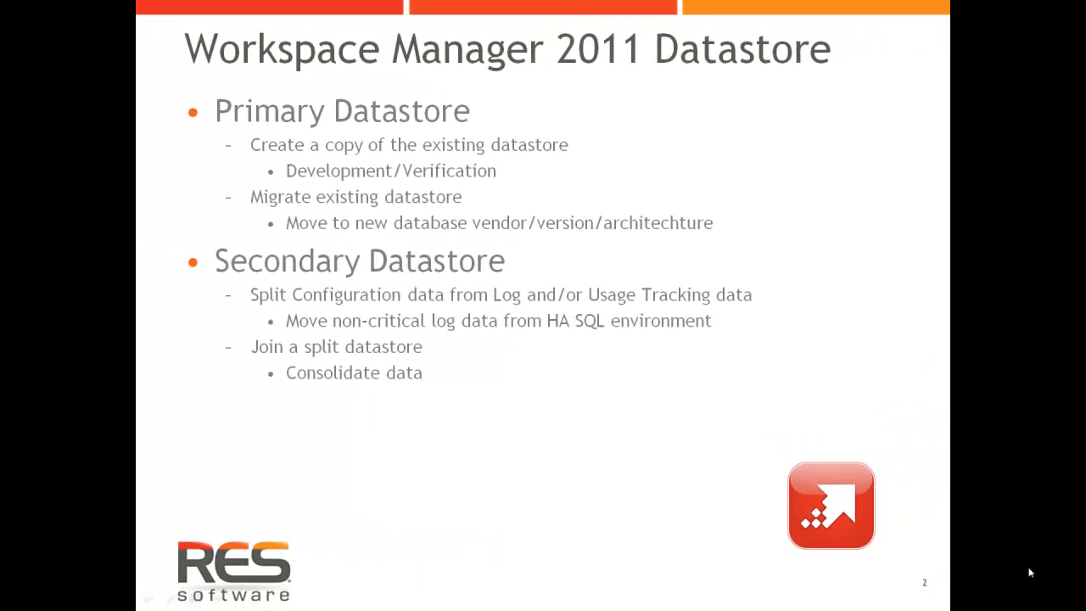
key("Right")
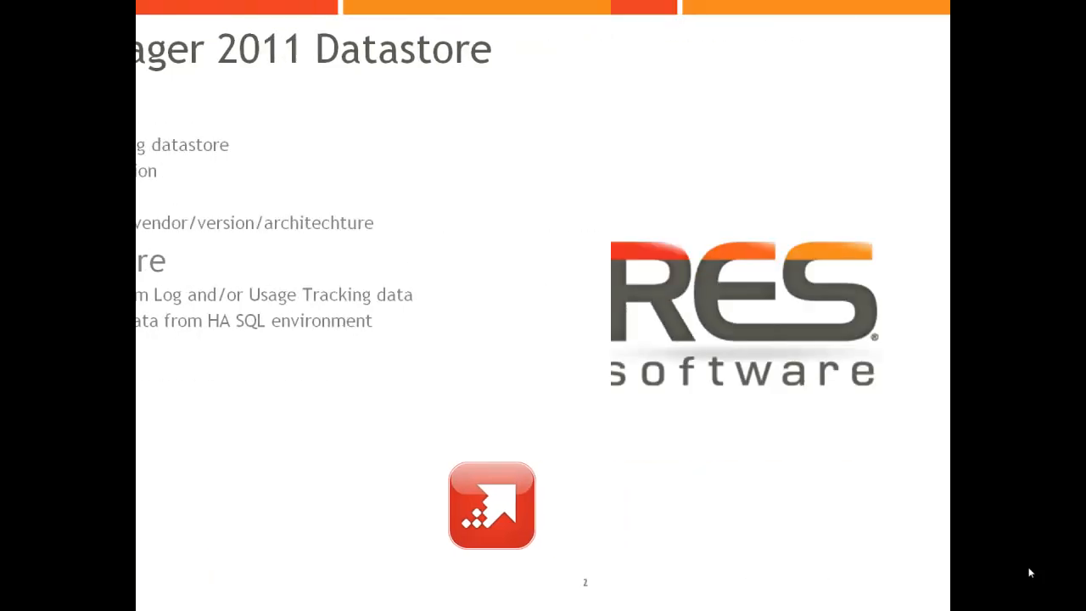